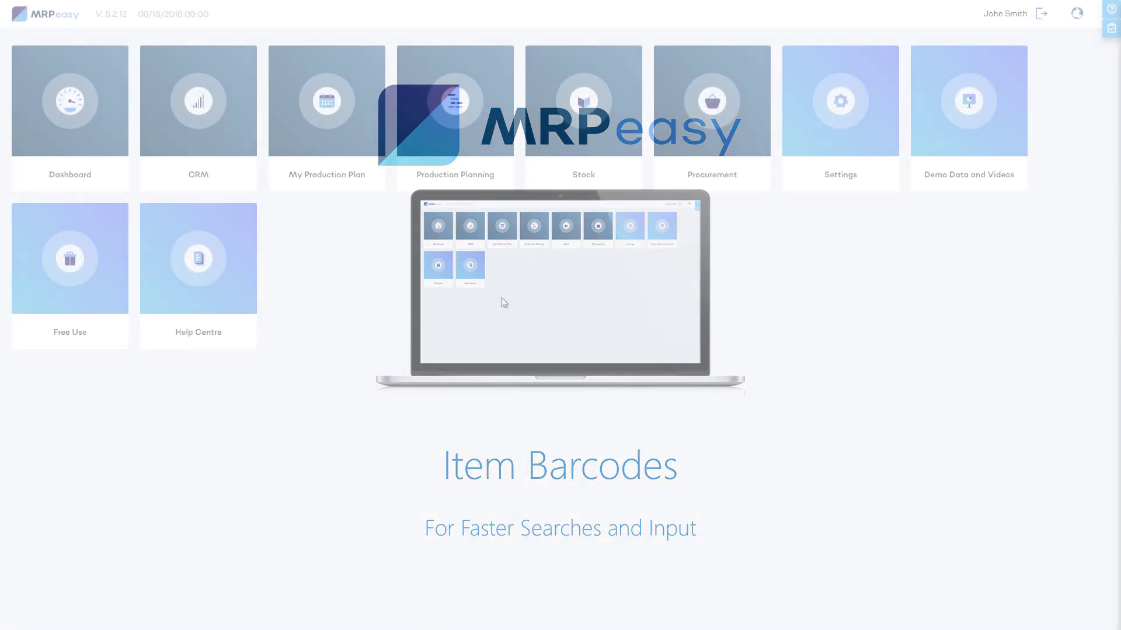
# Step: Open the Stock items list from the main menu and scroll down through it
pyautogui.click(561, 139)
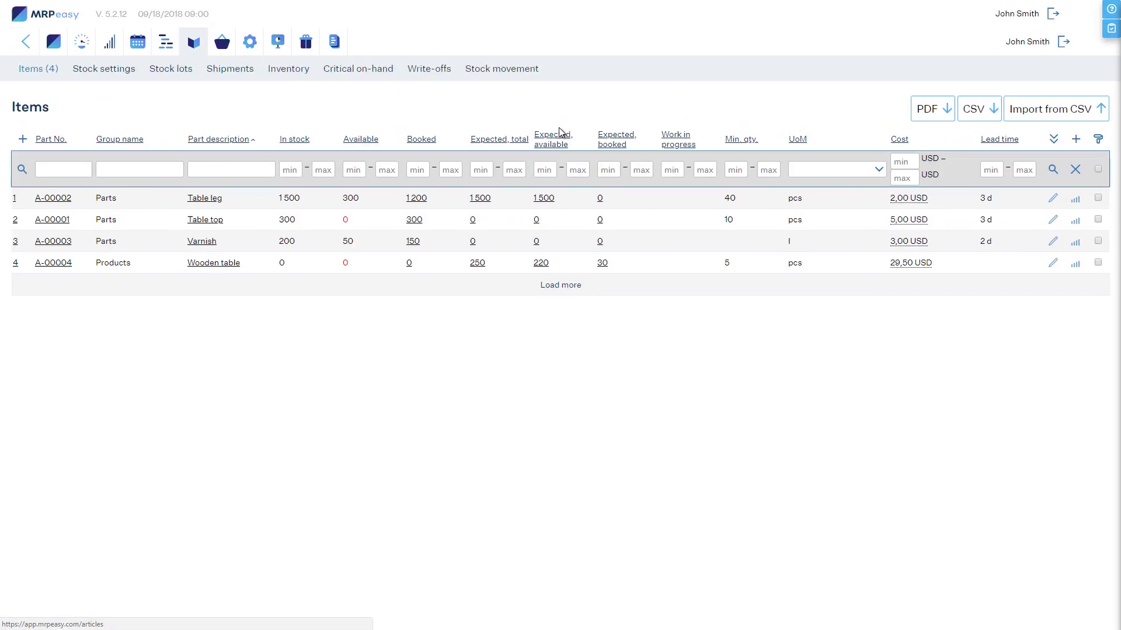
pyautogui.scroll(-1, 559, 132)
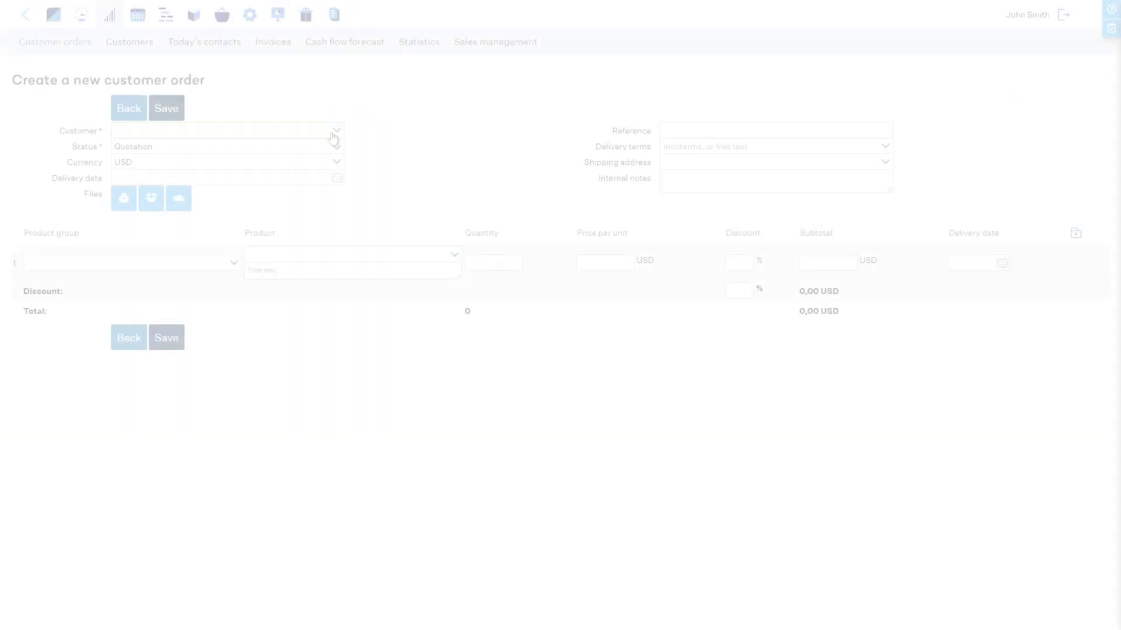
# Step: Choose Furniture Alley Ltd as the customer and set the order status to Confirmed
pyautogui.click(337, 132)
pyautogui.click(317, 158)
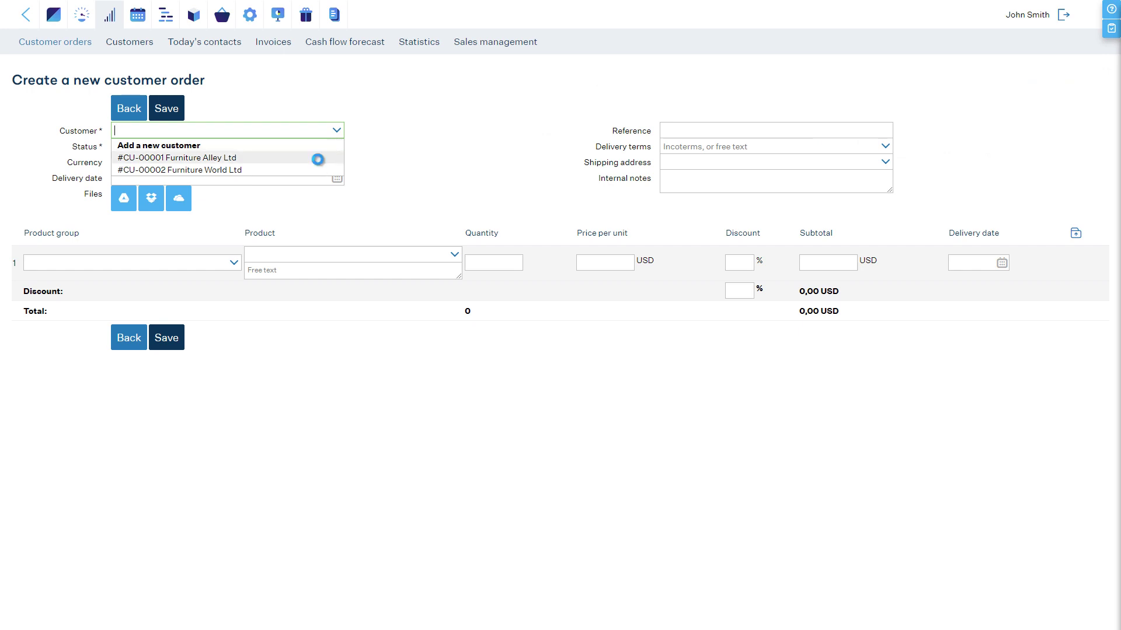
pyautogui.click(337, 147)
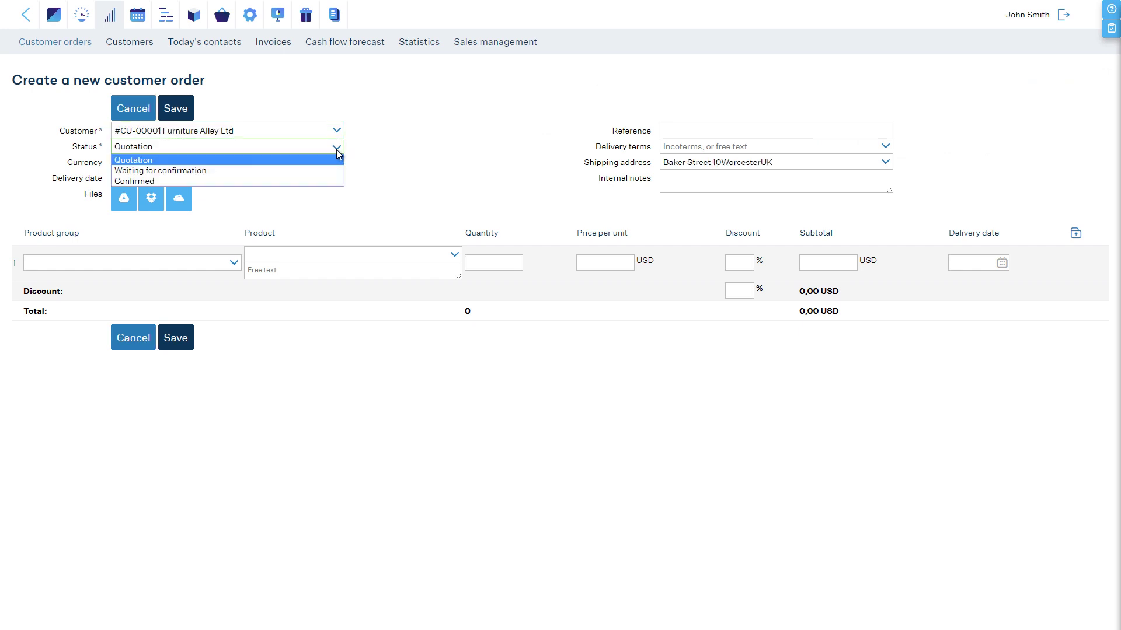
pyautogui.click(317, 181)
pyautogui.click(396, 254)
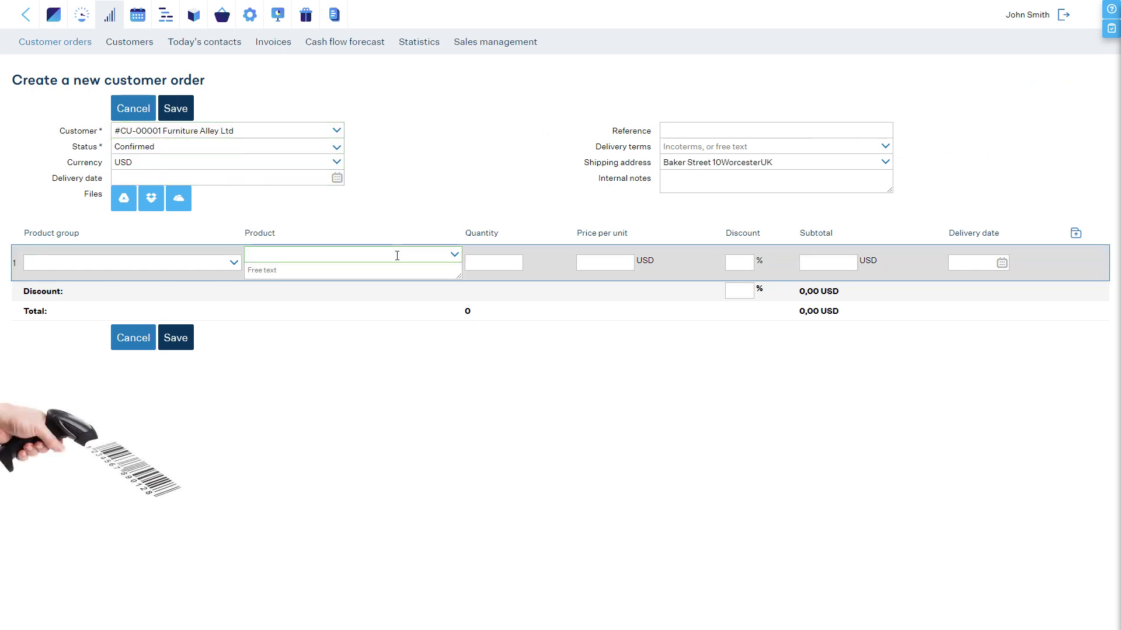
pyautogui.write('1234567890128')
pyautogui.click(474, 262)
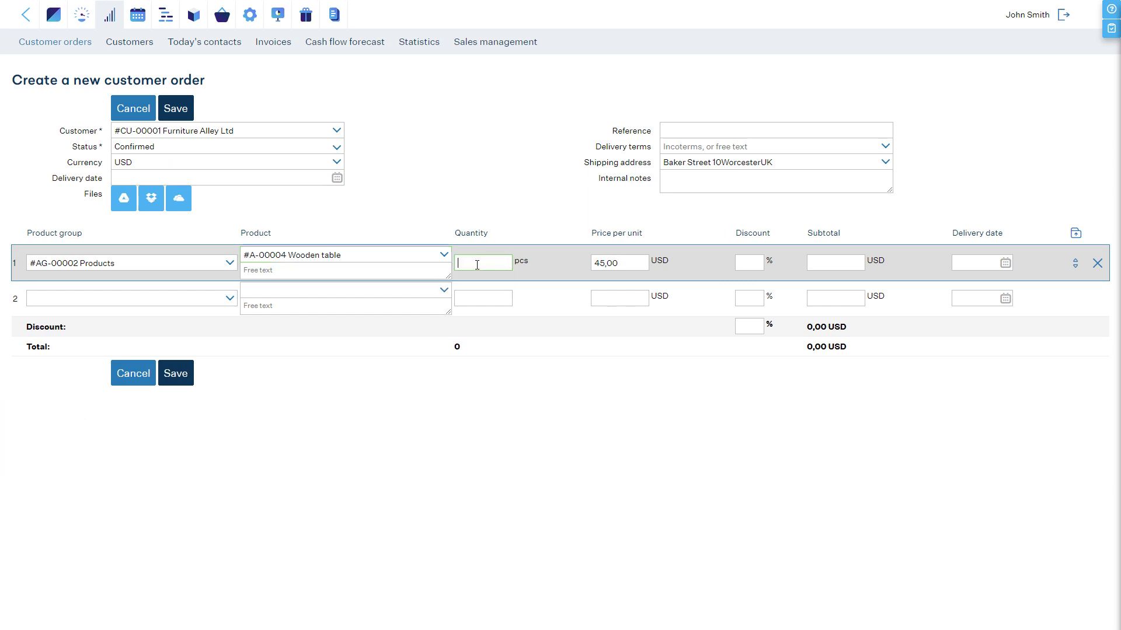
pyautogui.write('1')
pyautogui.click(419, 288)
pyautogui.write('1234567890128')
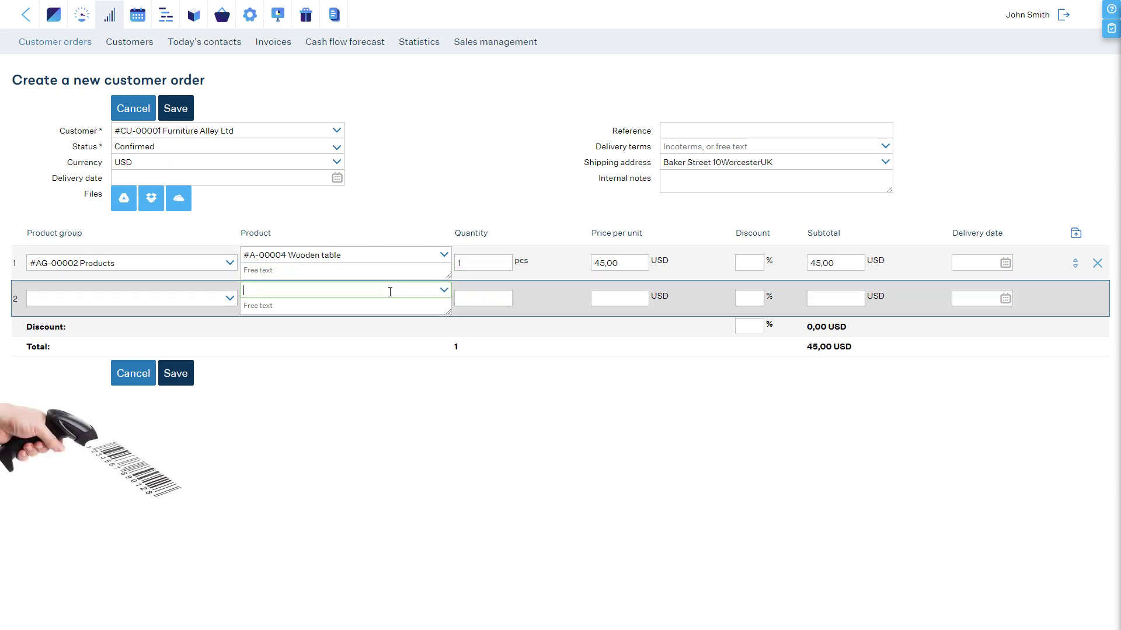
pyautogui.click(473, 300)
pyautogui.write('1')
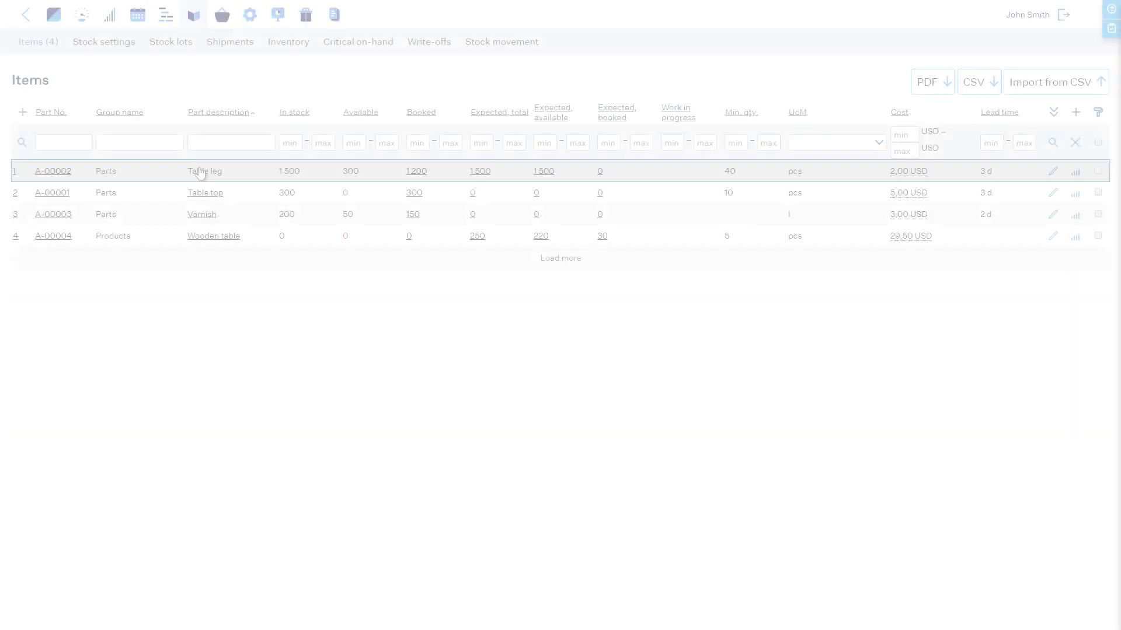
# Step: From the Table leg item, check the barcode generator's page, margins, 2 columns, 10 rows, 20 codes, and print
pyautogui.click(199, 168)
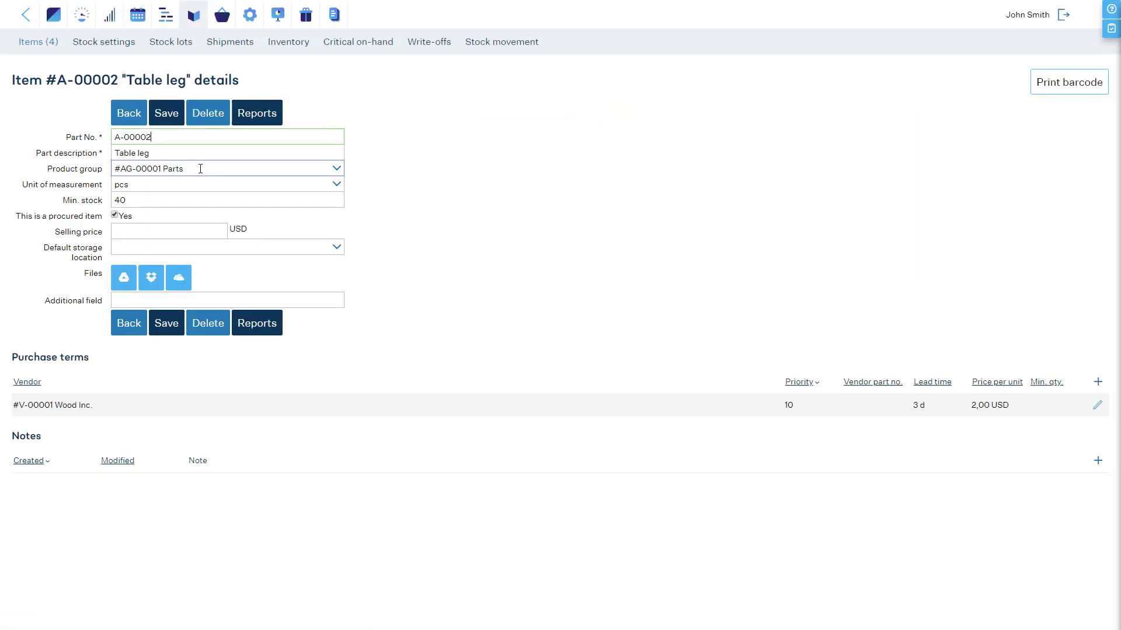
pyautogui.click(1057, 94)
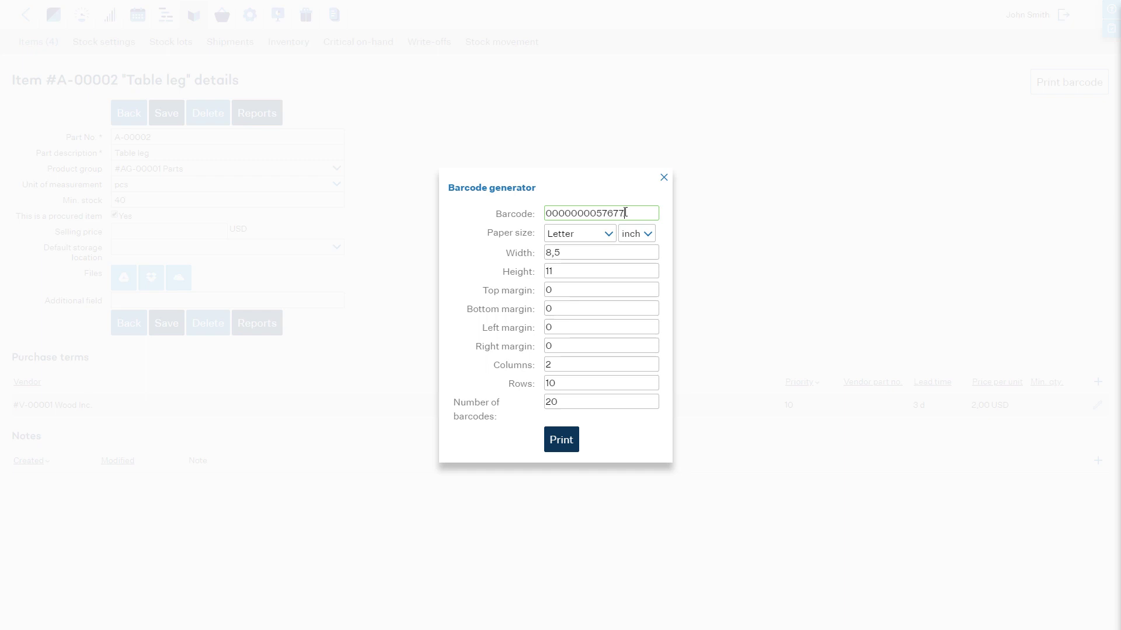
pyautogui.click(604, 248)
pyautogui.click(601, 267)
pyautogui.click(600, 288)
pyautogui.click(596, 310)
pyautogui.click(596, 327)
pyautogui.click(594, 345)
pyautogui.click(593, 363)
pyautogui.click(590, 385)
pyautogui.click(589, 400)
pyautogui.click(566, 442)
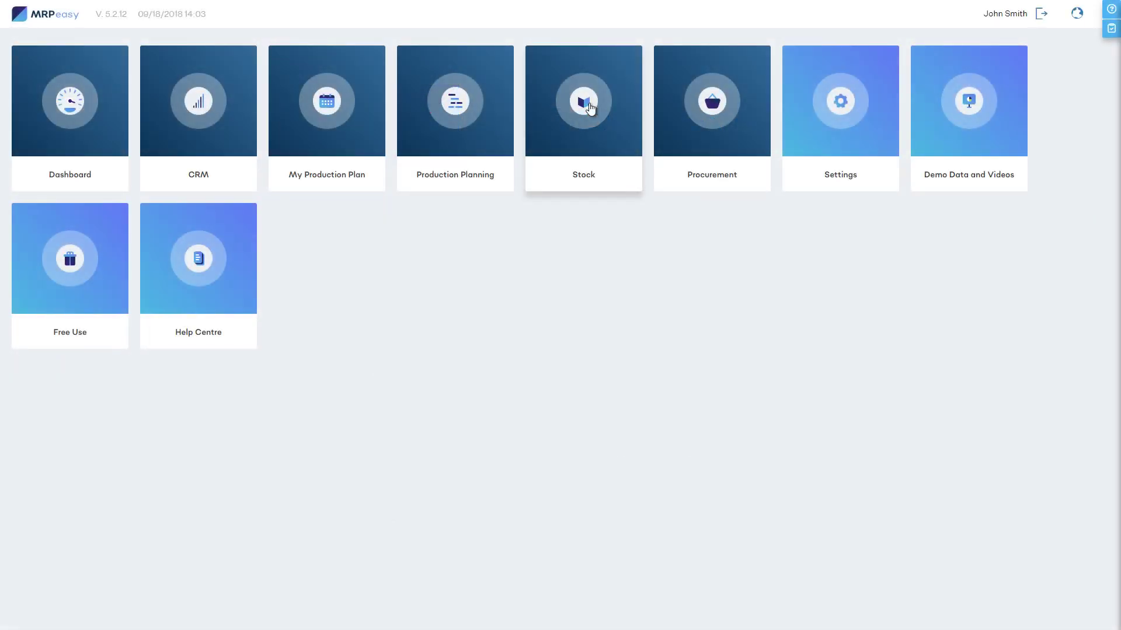
# Step: Go to Stock > Stock lots and open a lot by scanning barcode L-00003
pyautogui.click(586, 102)
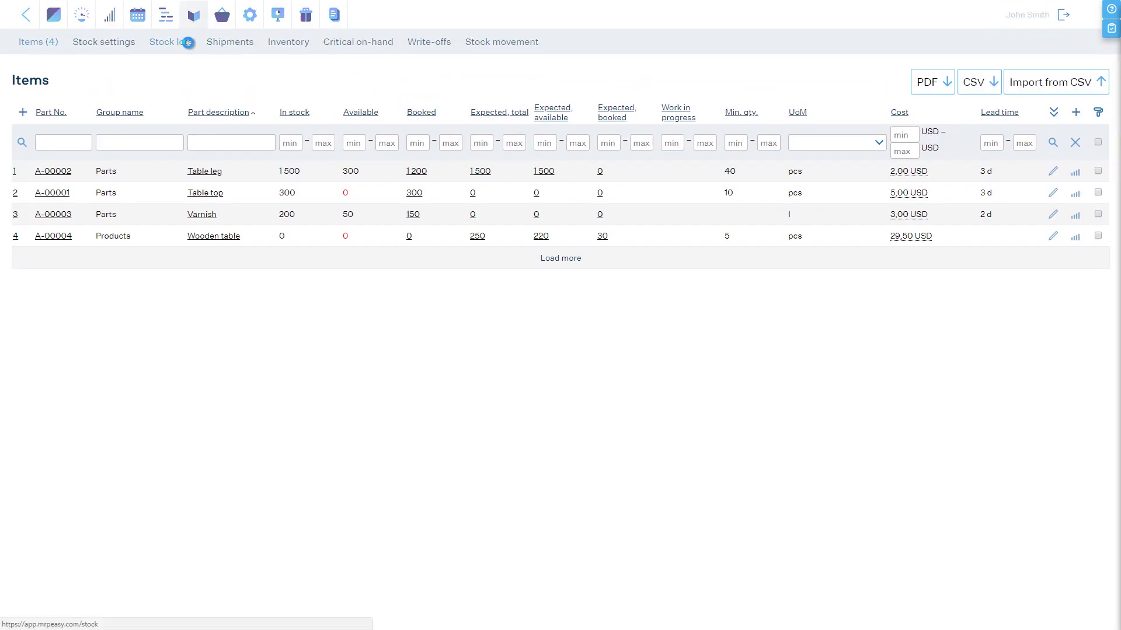
pyautogui.click(188, 42)
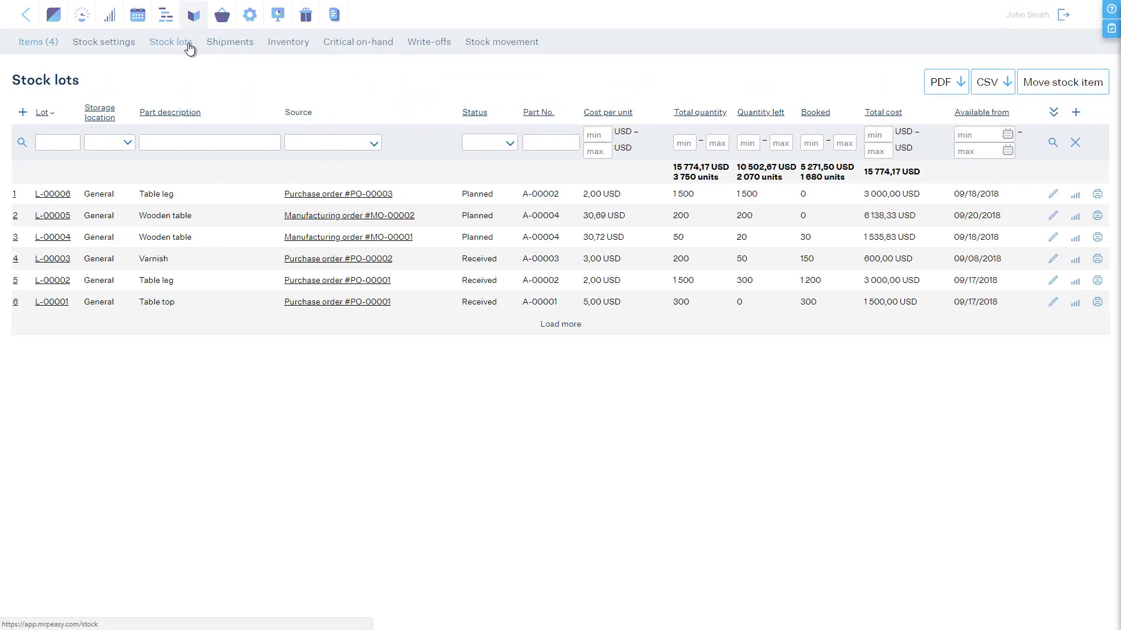
pyautogui.write('L-00003')
pyautogui.press('Return')
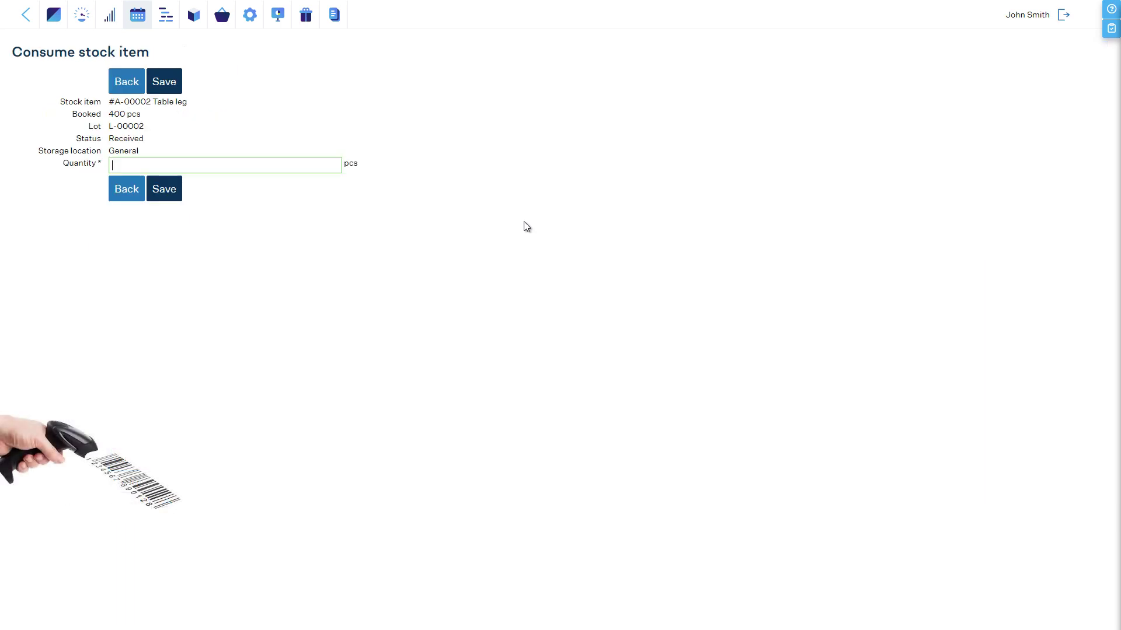
# Step: Enter quantity 100 in the Consume stock item form and save it
pyautogui.write('100')
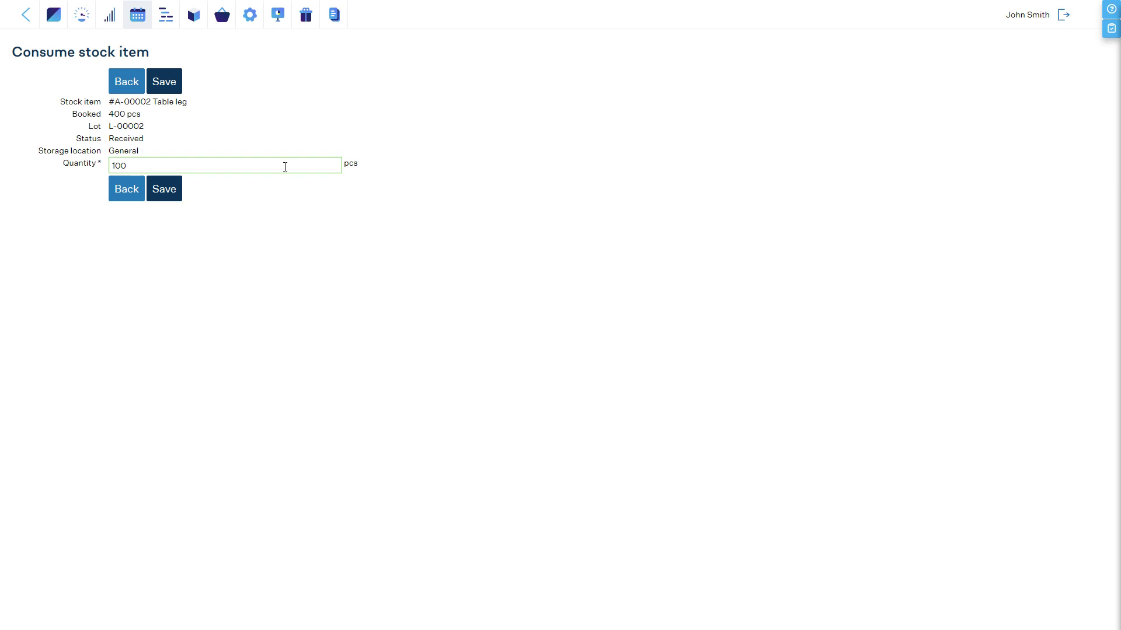
pyautogui.click(159, 188)
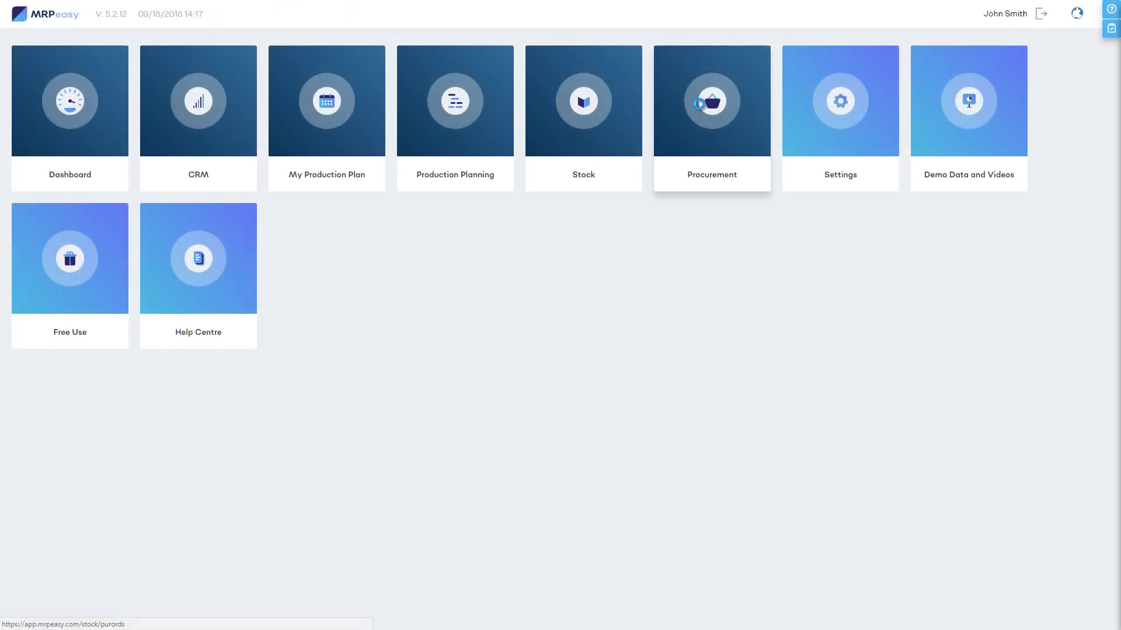
# Step: Print the Varnish lot label from the Chemicals Inc. purchase order and close the preview
pyautogui.click(699, 110)
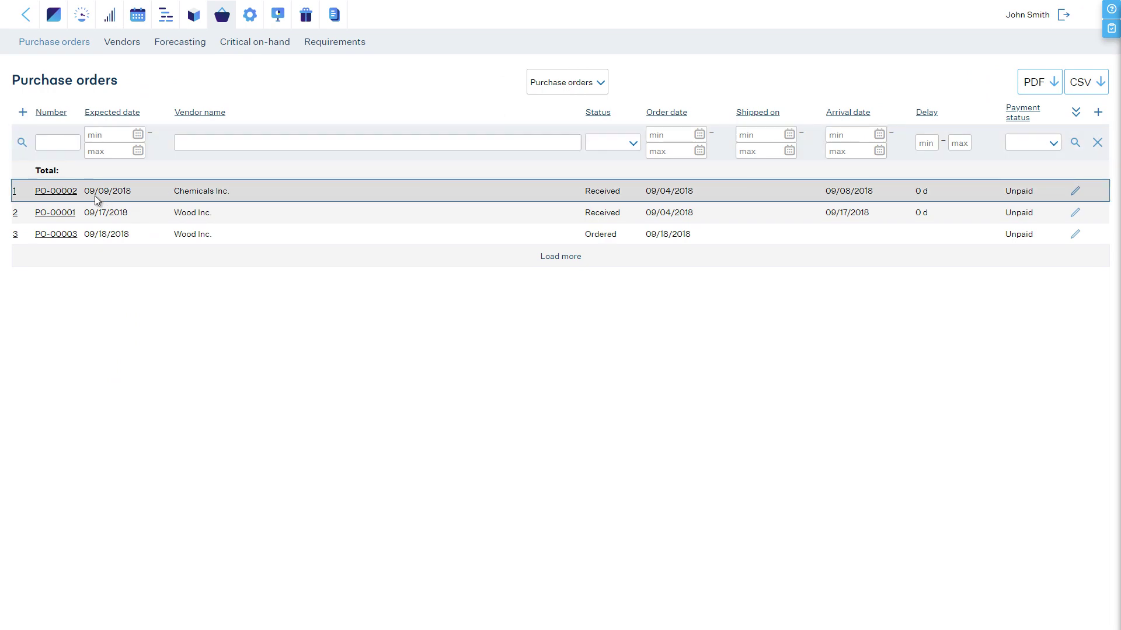
pyautogui.click(64, 191)
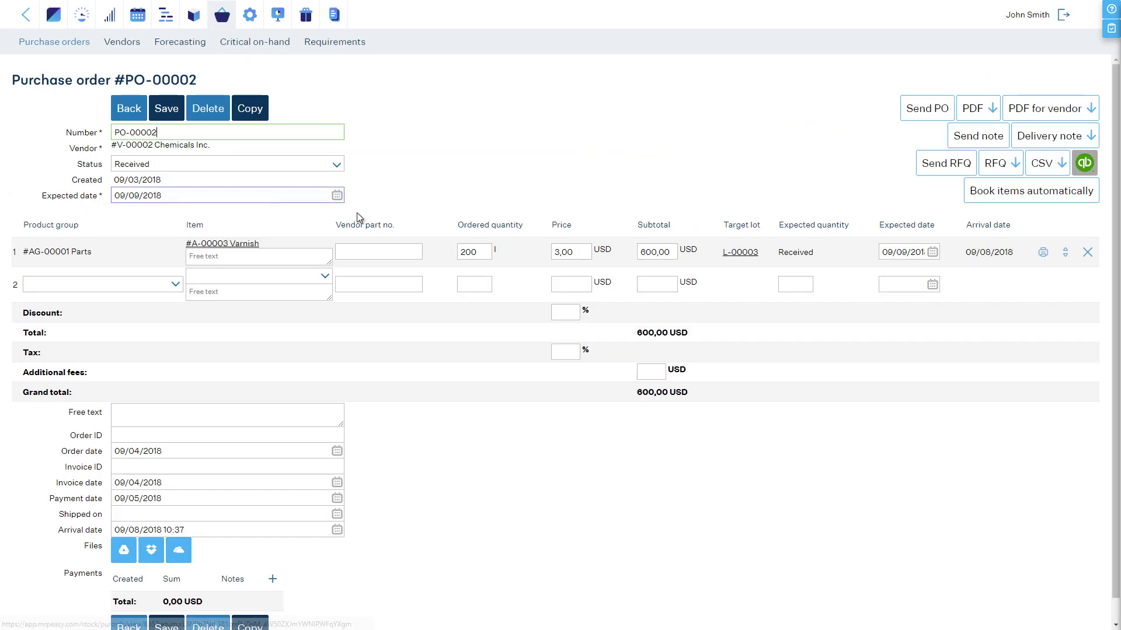
pyautogui.click(1044, 254)
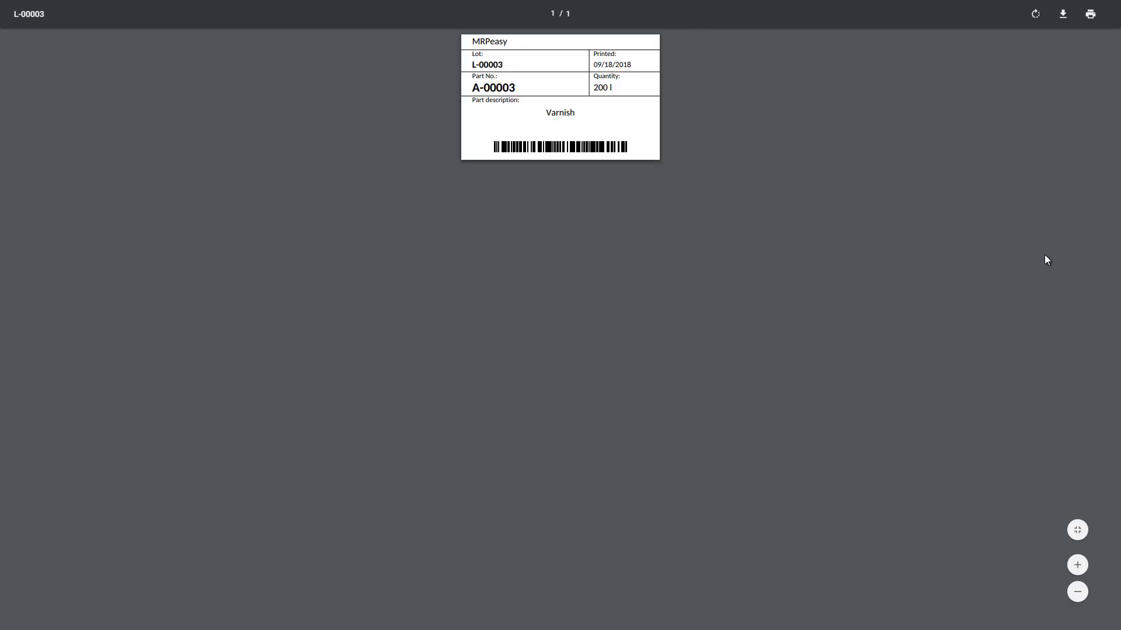
pyautogui.hotkey('ctrl', 'w')
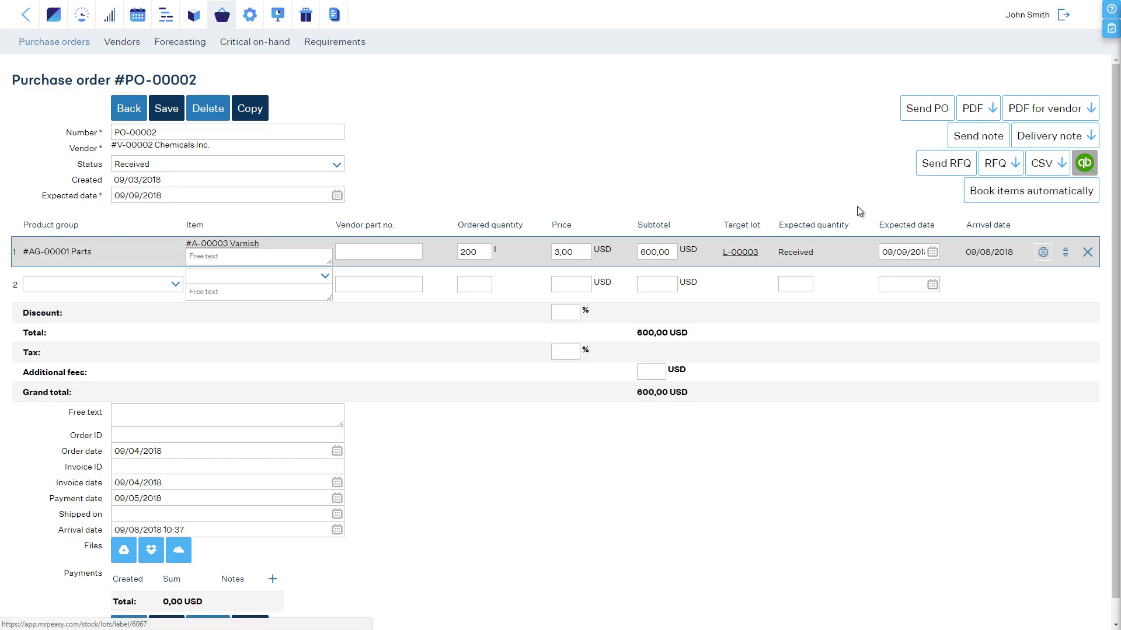
# Step: Print the lot L-00003 label again from the Stock lots list and close the preview
pyautogui.click(193, 27)
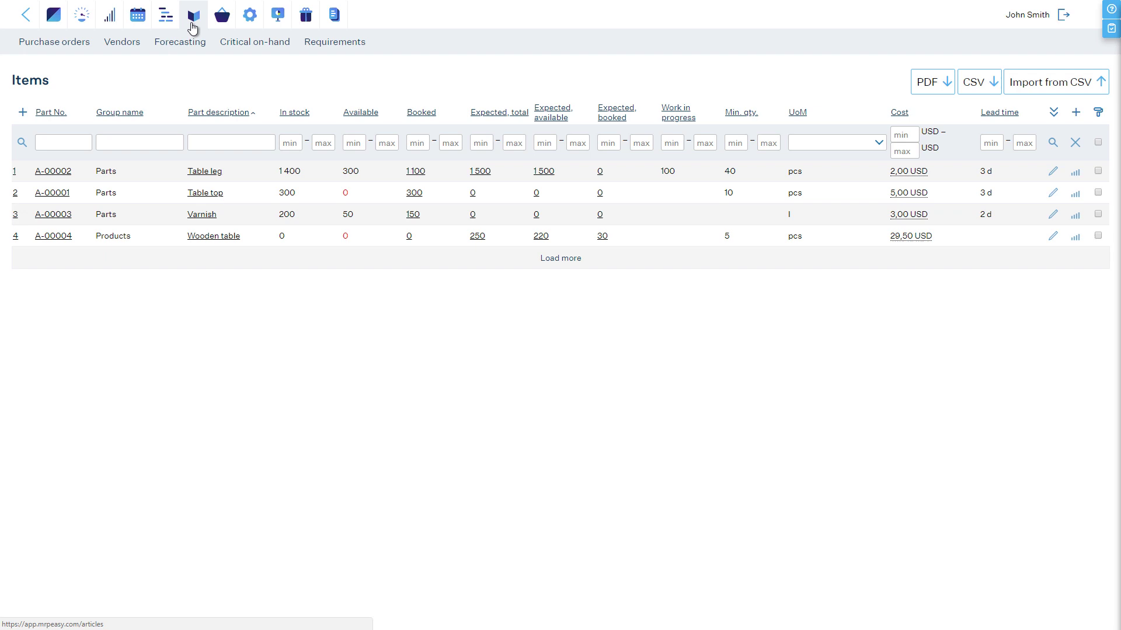
pyautogui.click(167, 43)
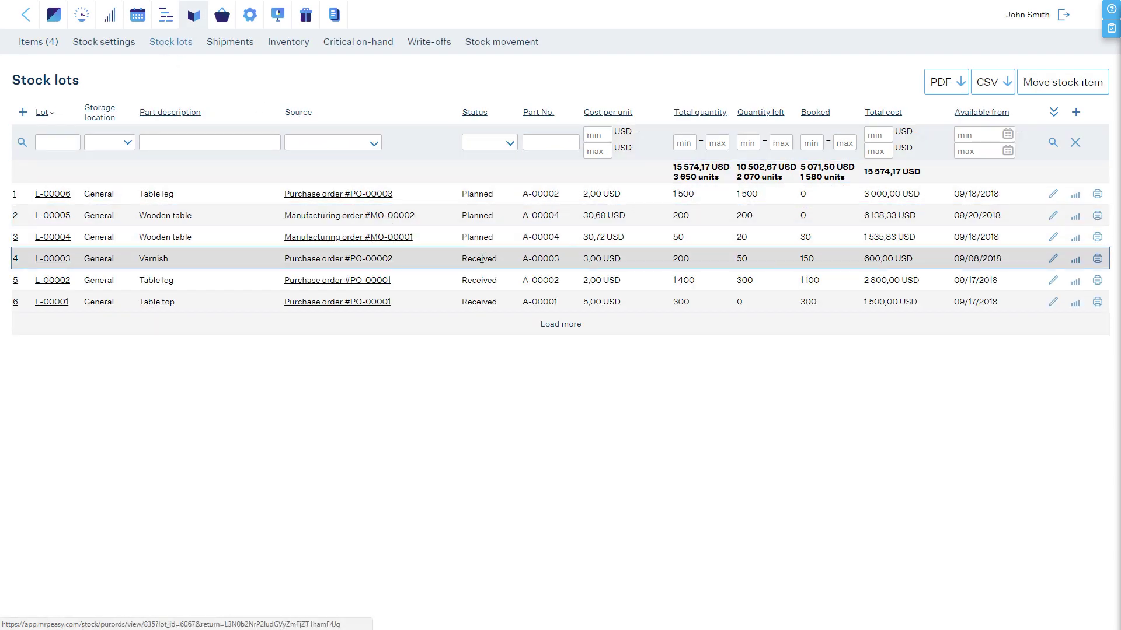
pyautogui.click(1097, 259)
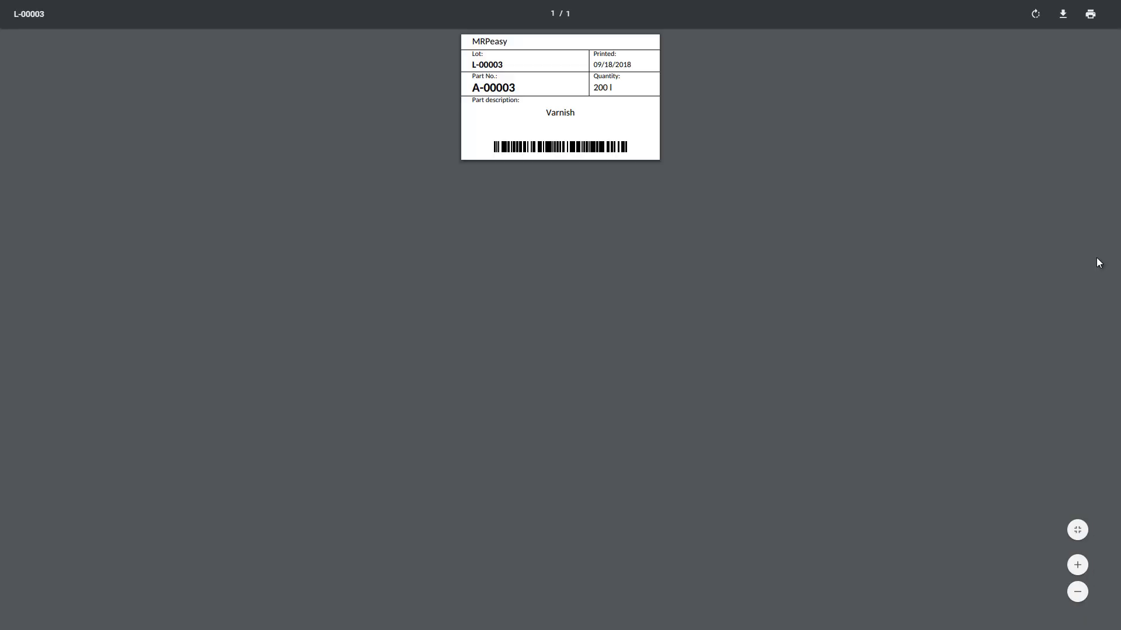
pyautogui.press('Escape')
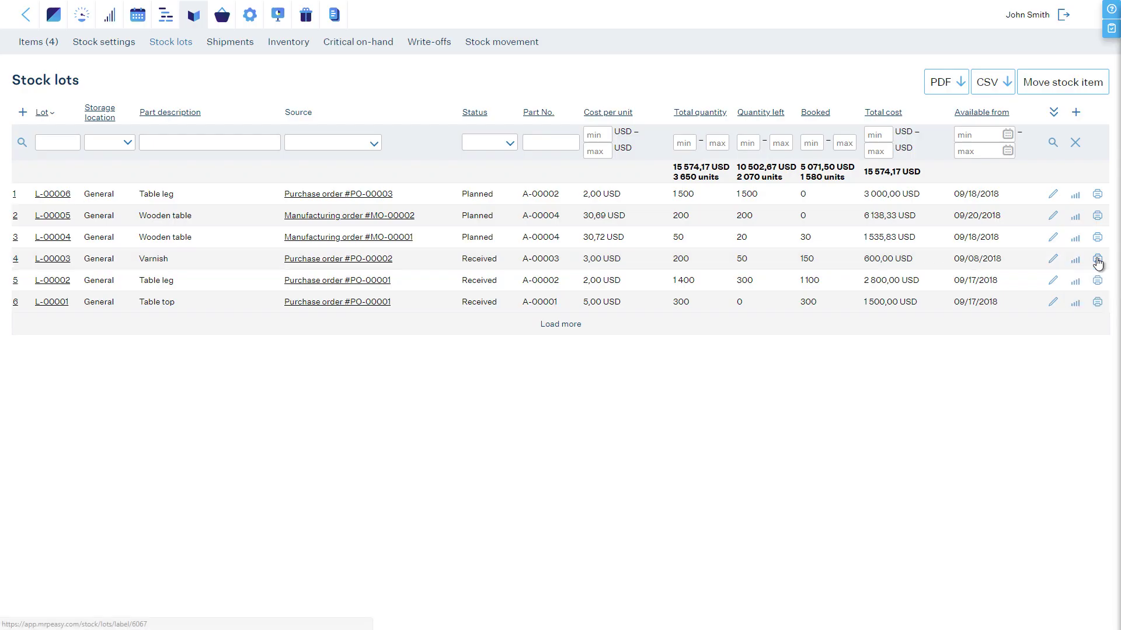
# Step: Print the target lot L-00005 label from manufacturing order MO-00002 and close the preview
pyautogui.click(167, 15)
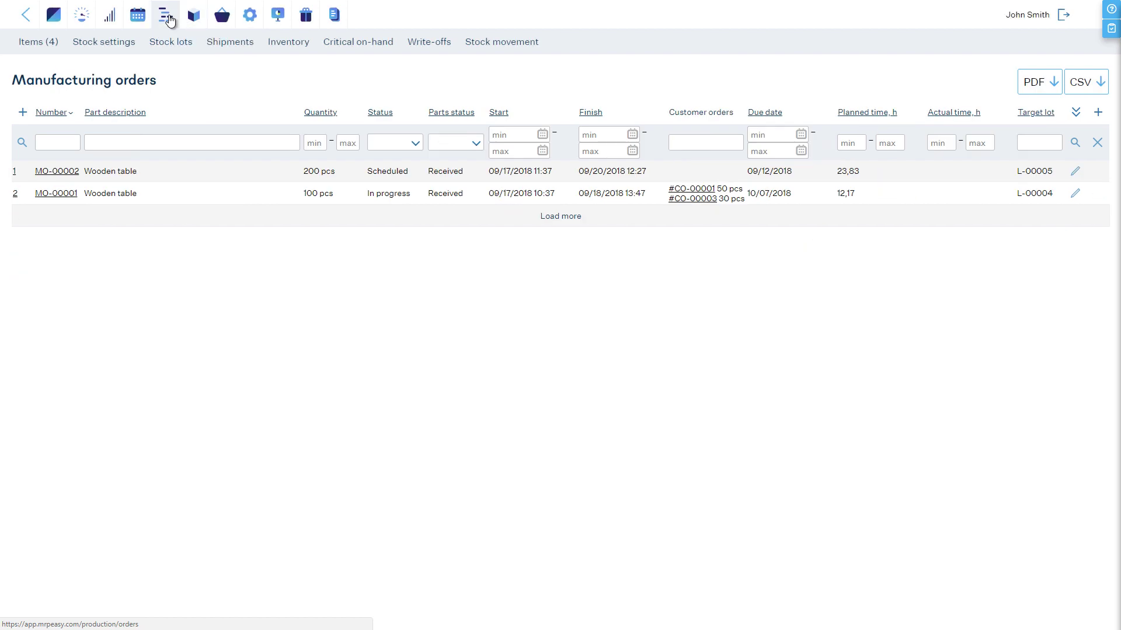
pyautogui.click(61, 169)
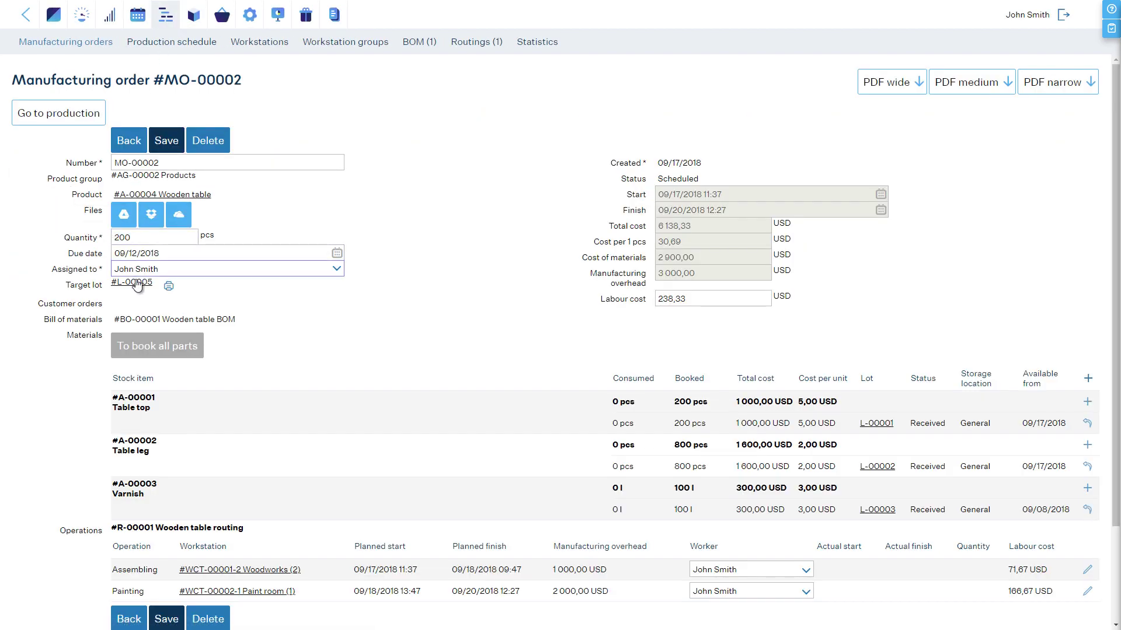
pyautogui.click(168, 285)
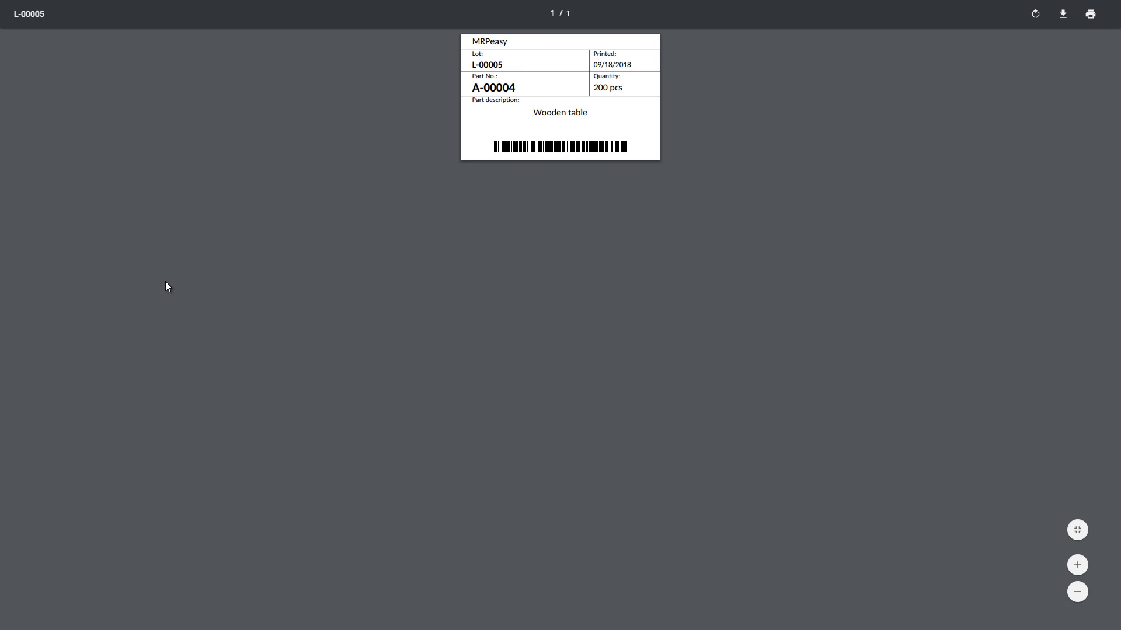
pyautogui.hotkey('ctrl', 'w')
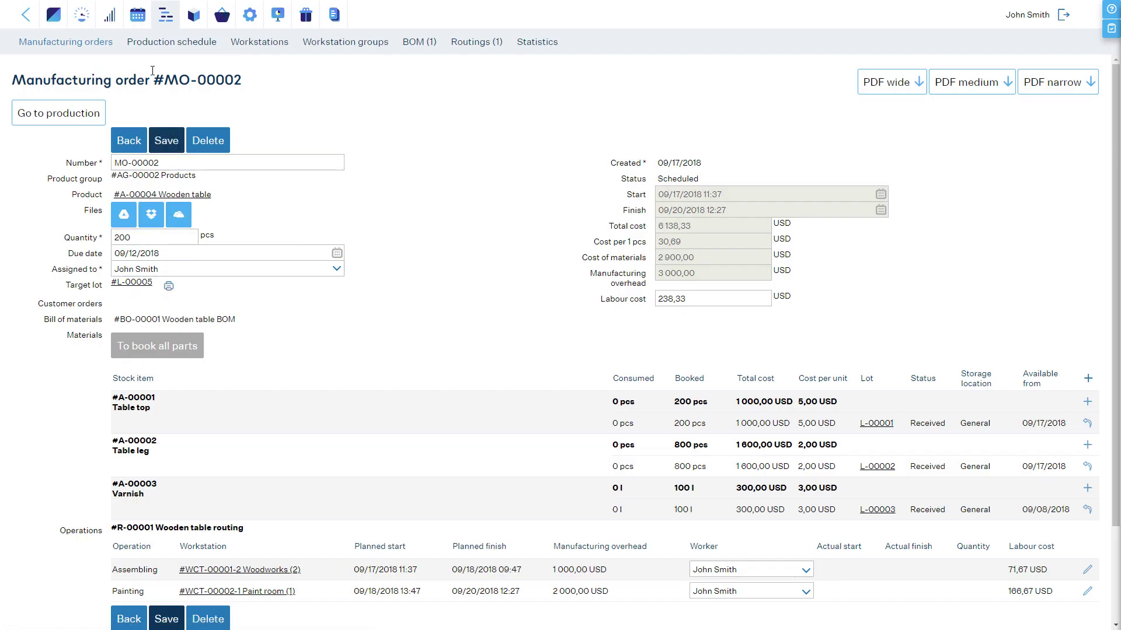
# Step: Print the target lot L-00004 label from MO-00001 via My Production Plan
pyautogui.click(139, 15)
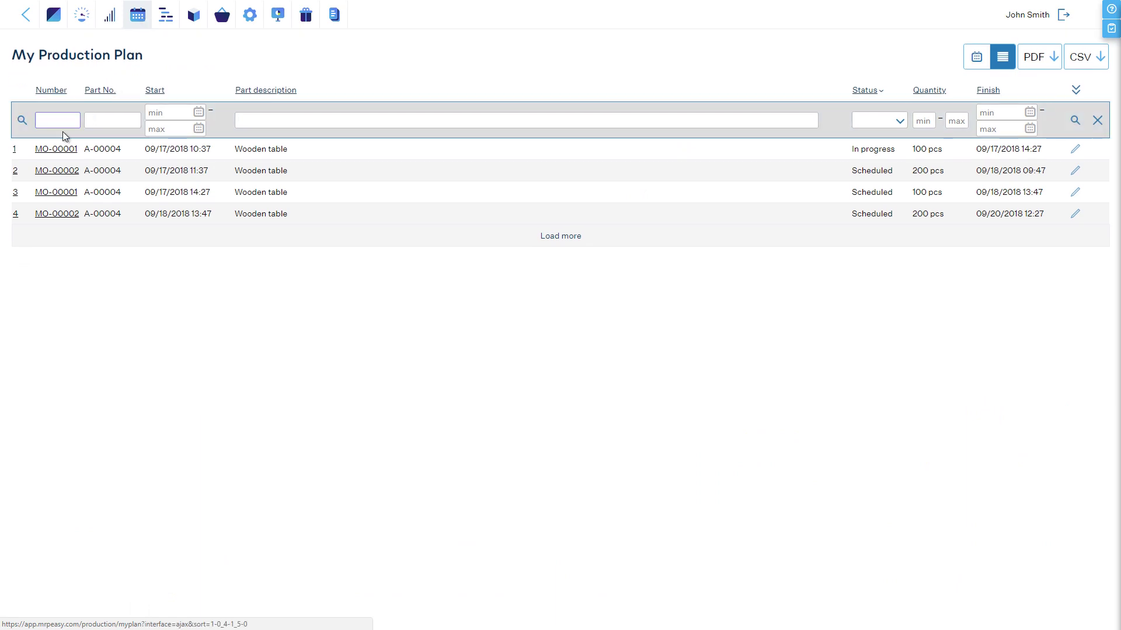
pyautogui.click(57, 151)
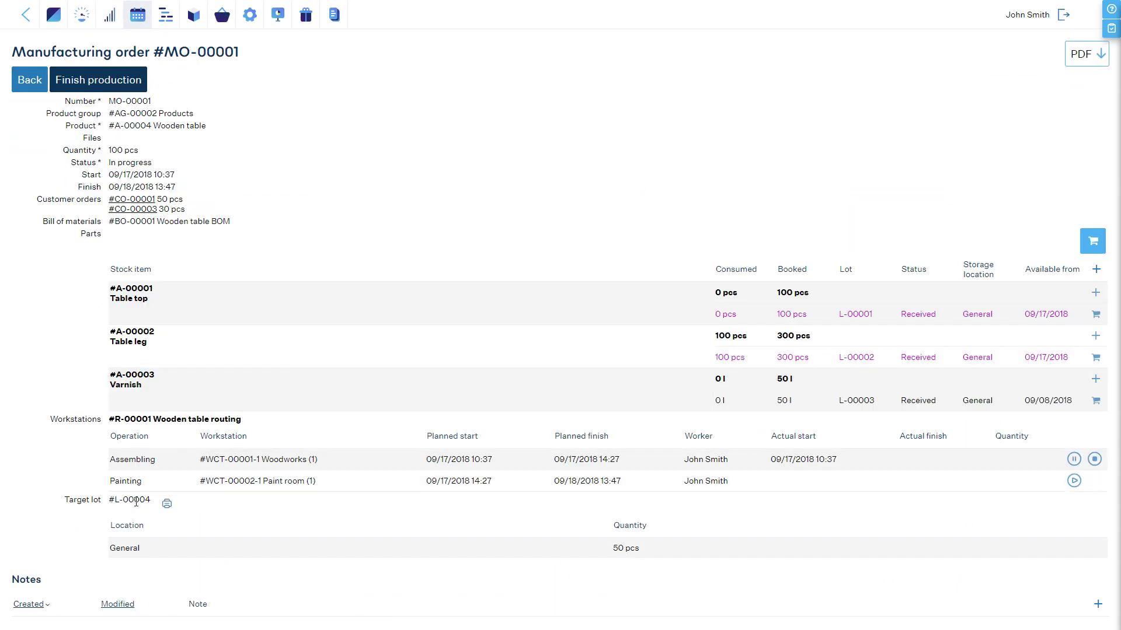
pyautogui.click(167, 504)
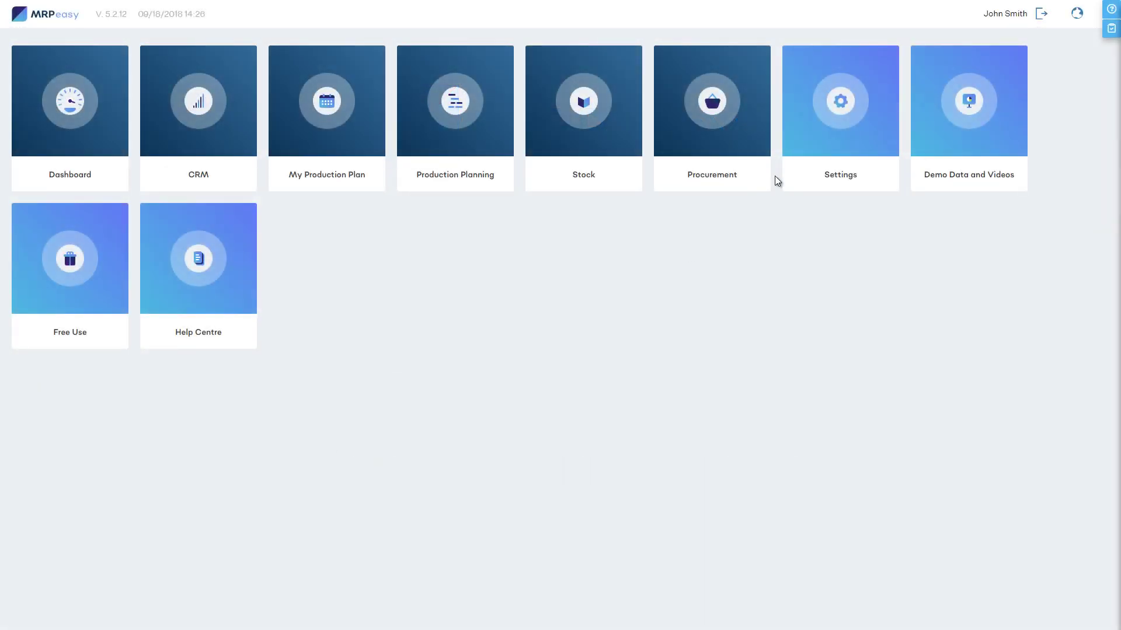
# Step: In Enterprise functions, set Barcodes to Yes and select the Prefix field showing 000000
pyautogui.click(845, 110)
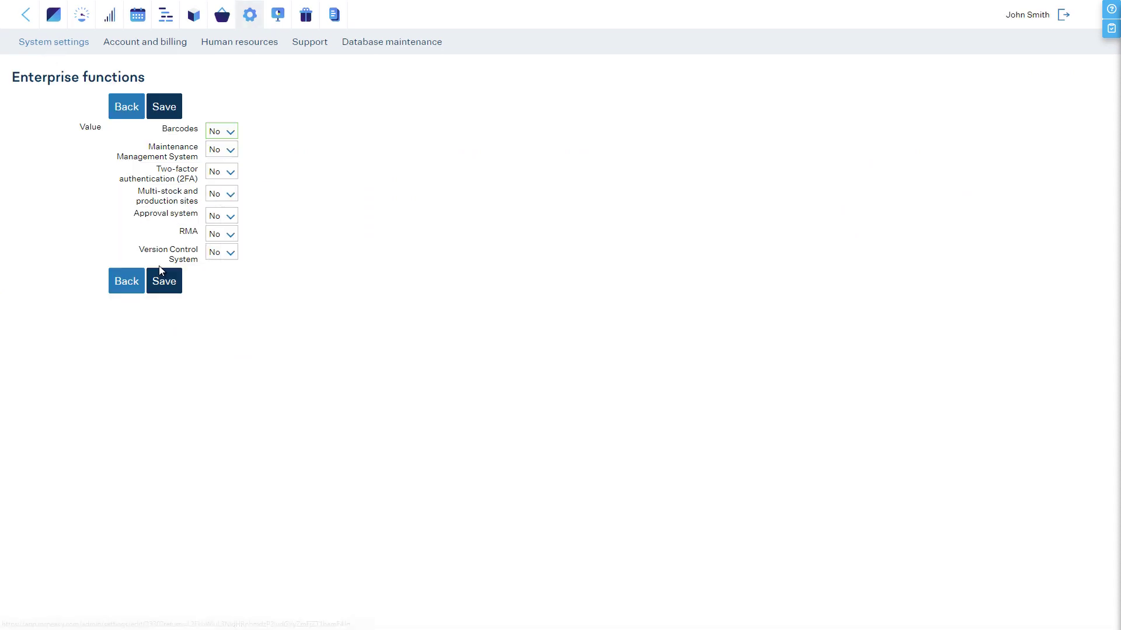
pyautogui.click(222, 132)
pyautogui.click(220, 144)
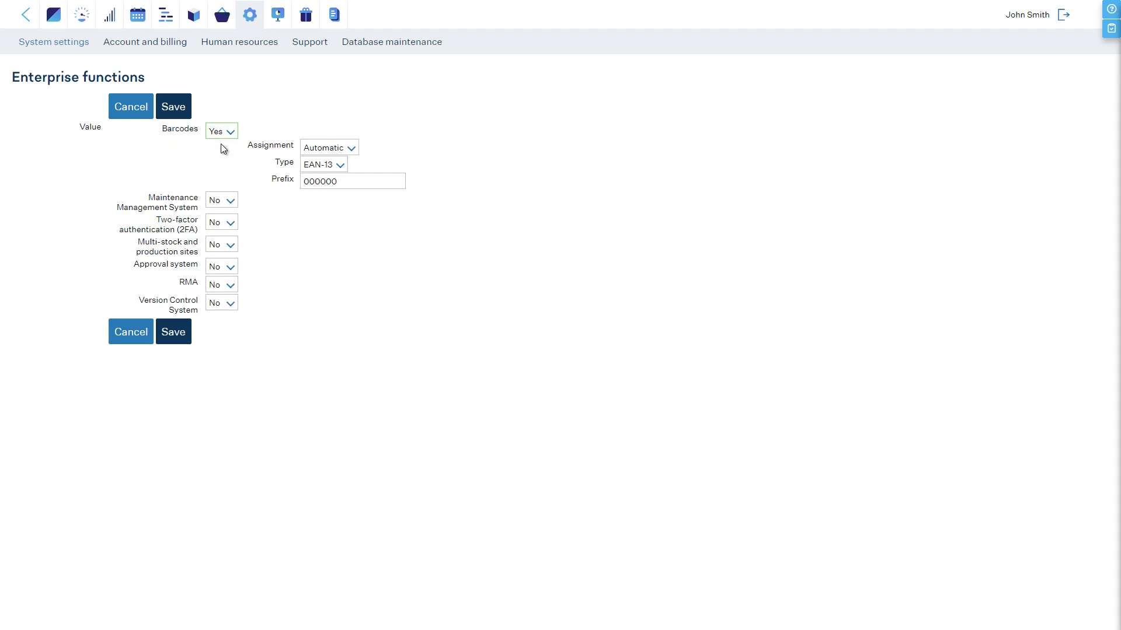
pyautogui.click(347, 183)
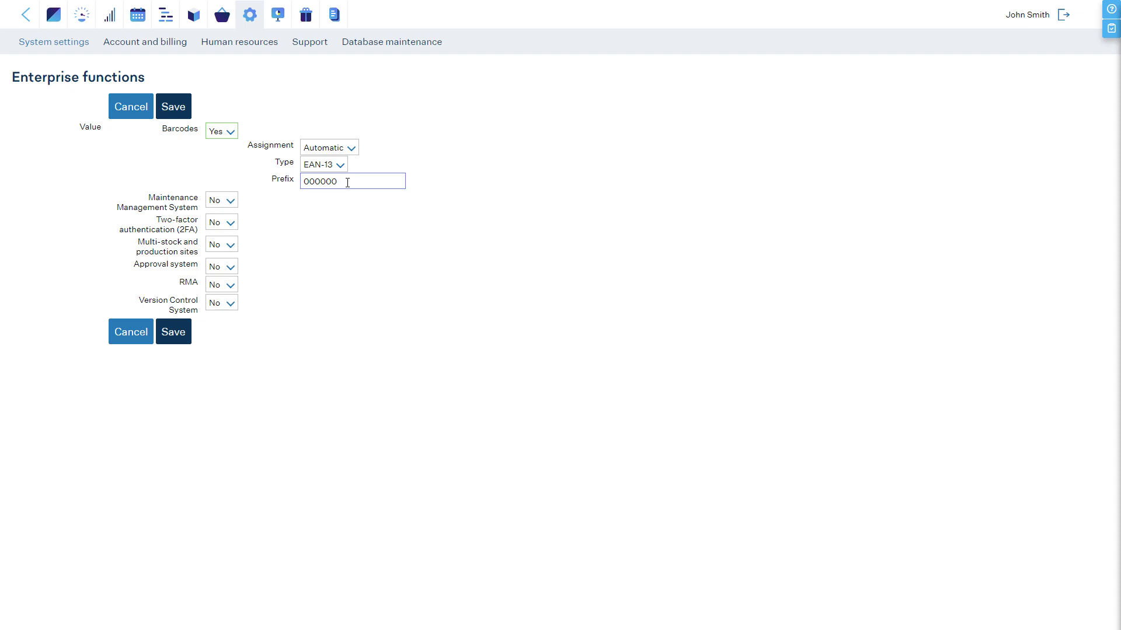